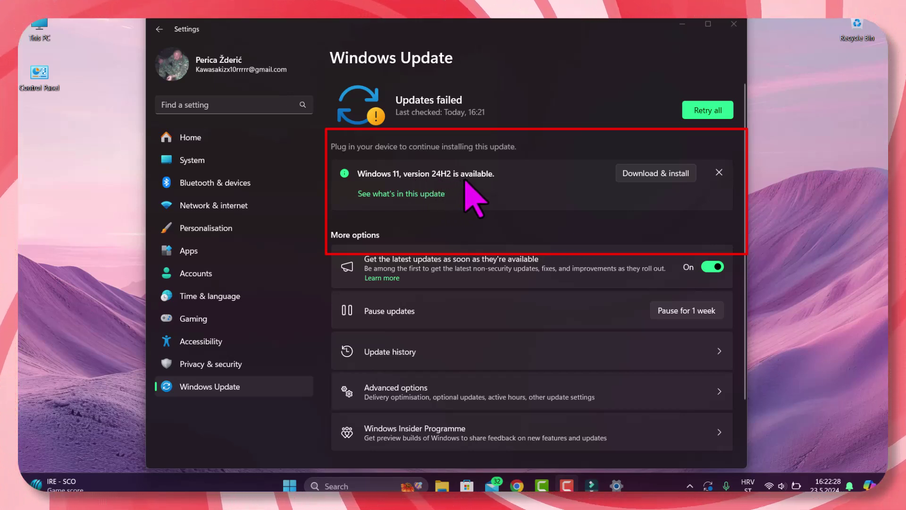
Go to 'See what's in this update', accept the cookie banner and dismiss the Sign in flyout.
left_click(384, 194)
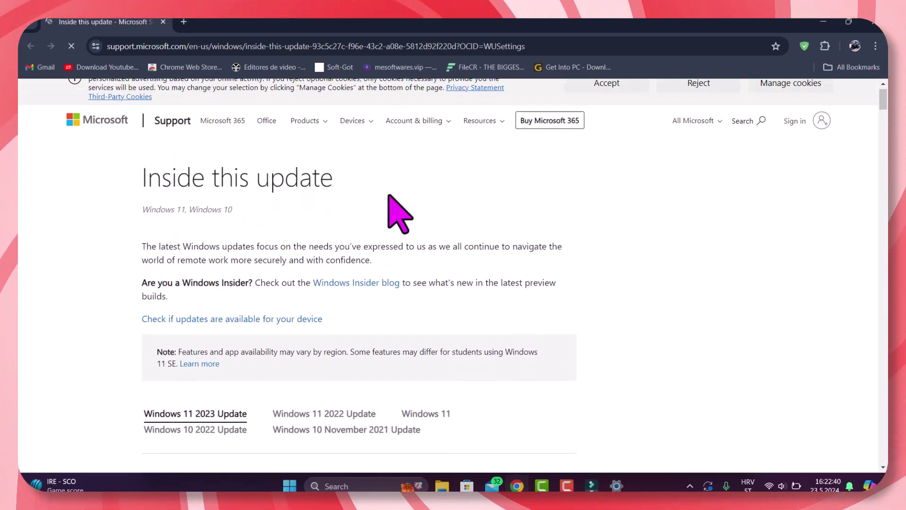
left_click(613, 101)
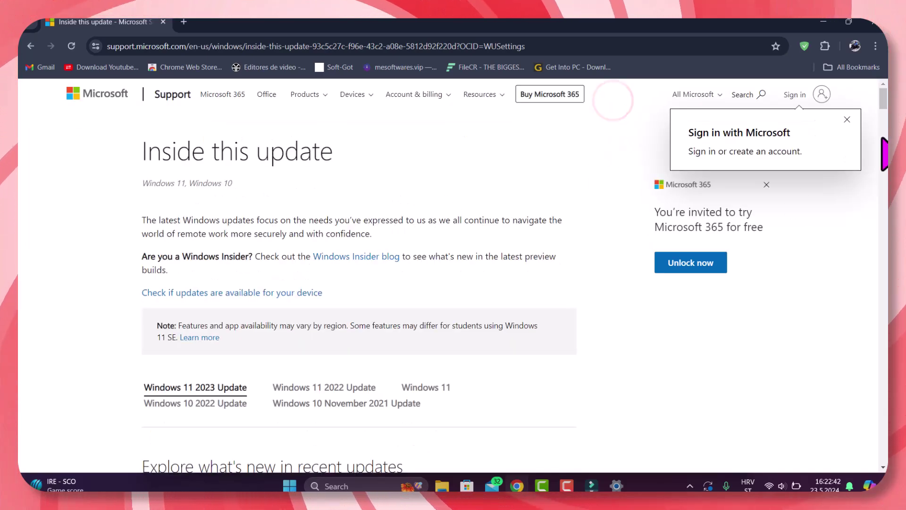
left_click(847, 119)
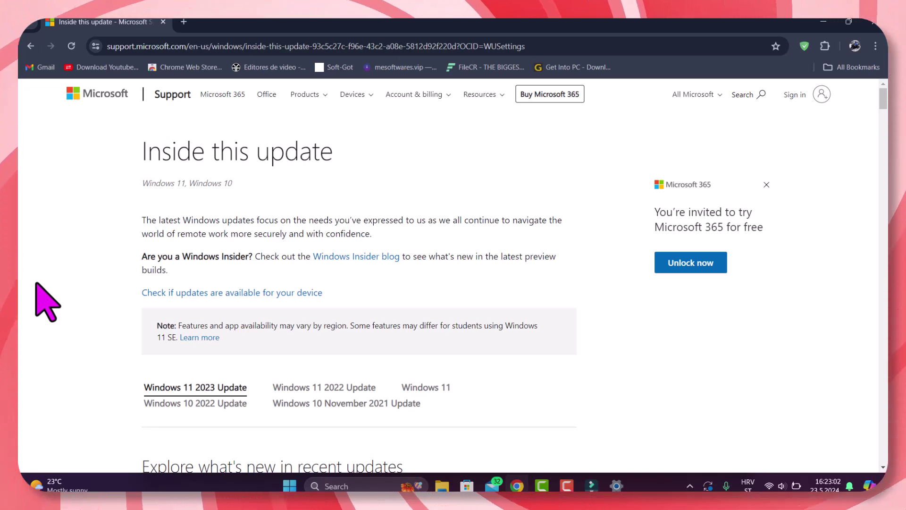
Scroll through the features, from Copilot, photos and File Explorer Gallery to the Microsoft Store AI hub.
scroll(36, 284, "down", 2)
scroll(37, 284, "down", 1)
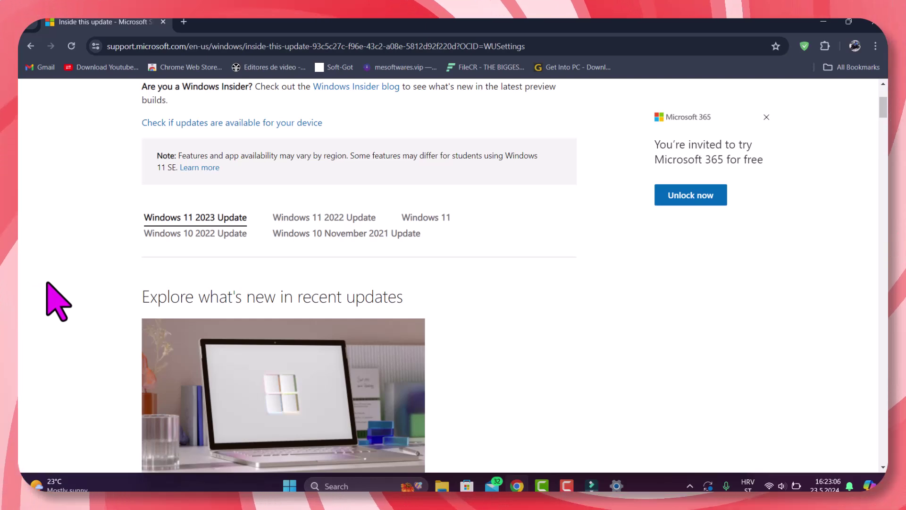
scroll(37, 284, "down", 4)
scroll(66, 280, "down", 4)
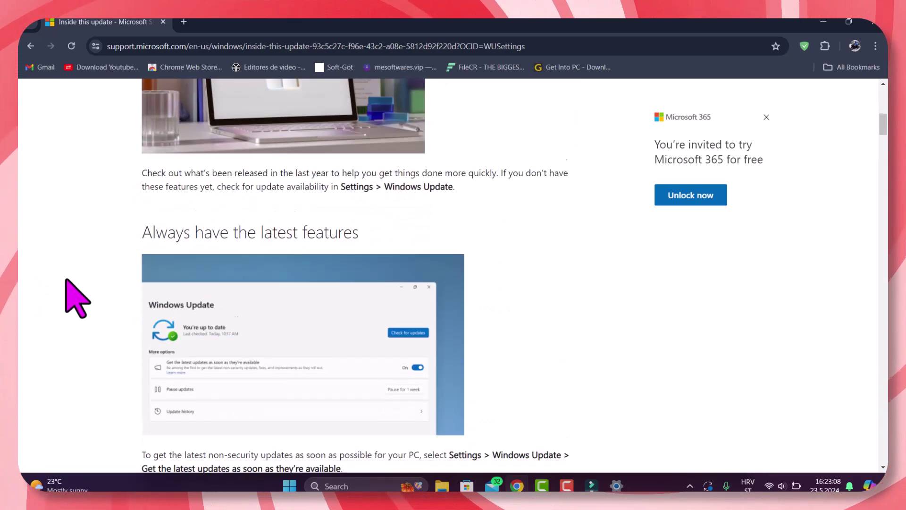
scroll(76, 297, "down", 1)
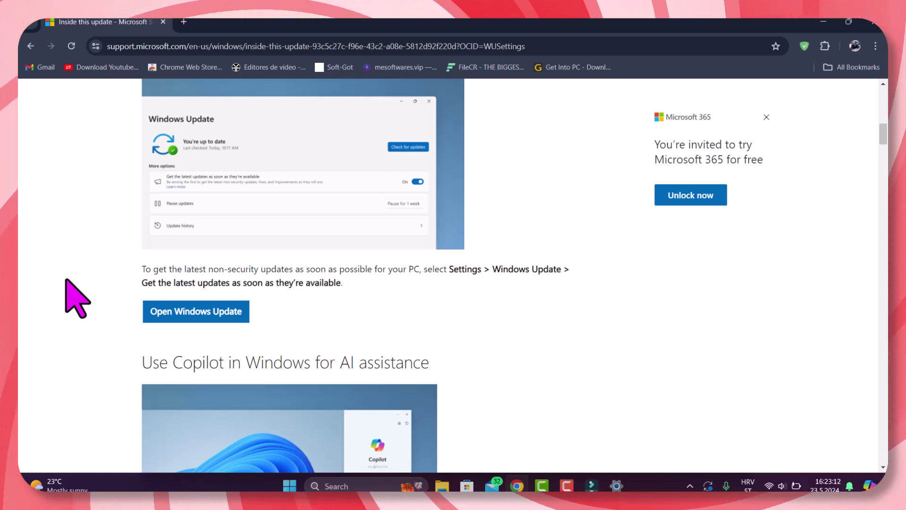
scroll(70, 279, "down", 2)
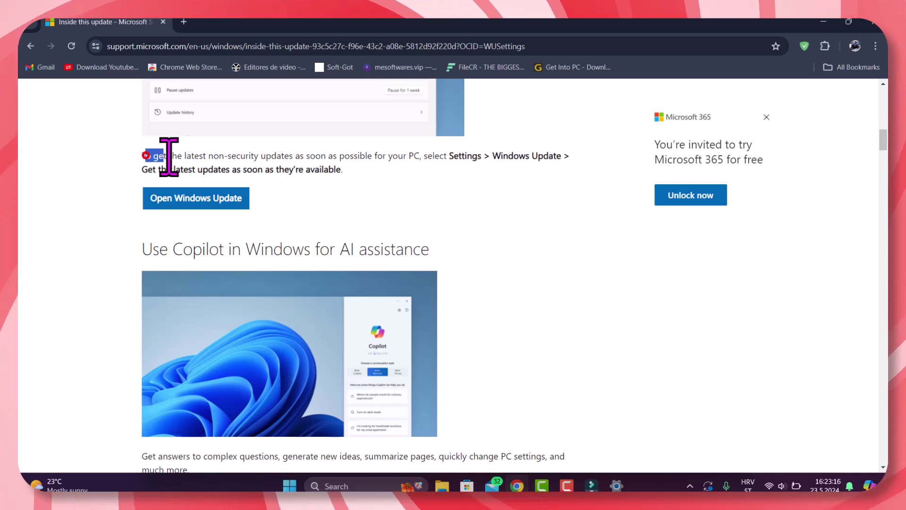
left_click_drag(168, 156, 142, 155)
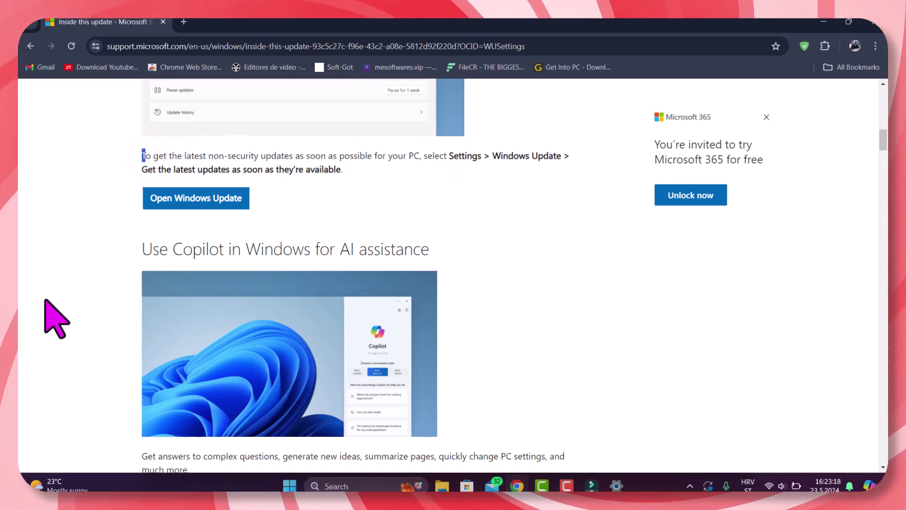
scroll(45, 300, "down", 2)
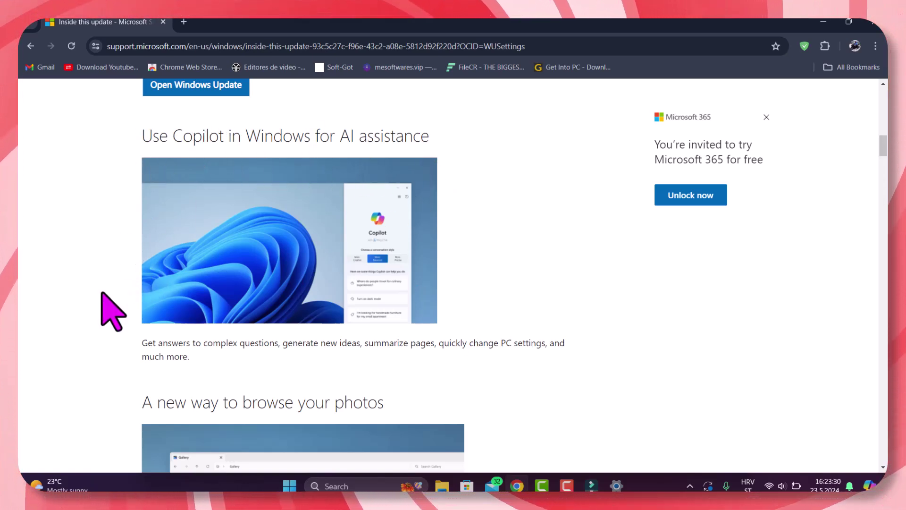
scroll(102, 293, "down", 1)
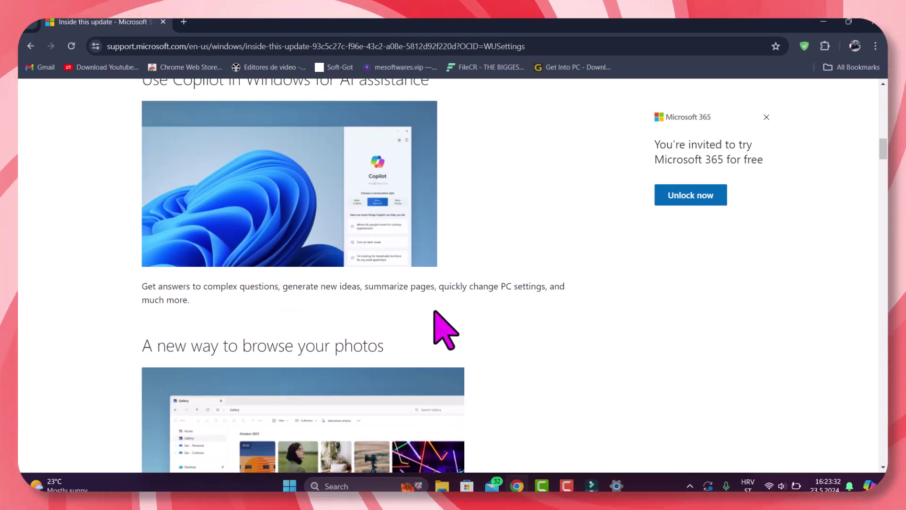
scroll(86, 371, "down", 3)
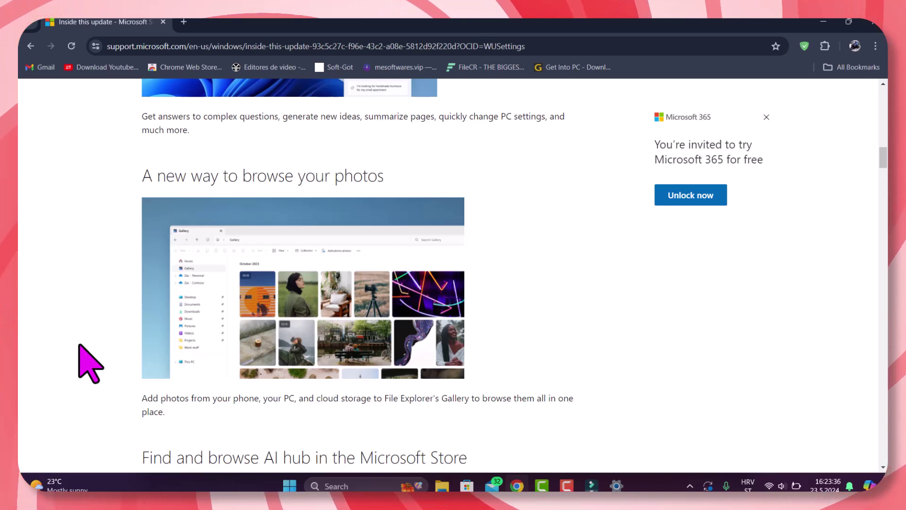
scroll(80, 345, "down", 1)
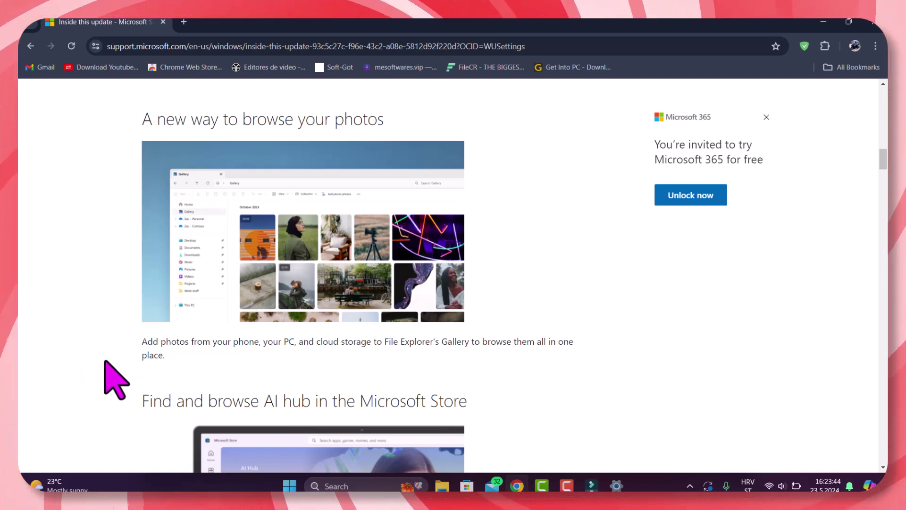
scroll(105, 363, "down", 1)
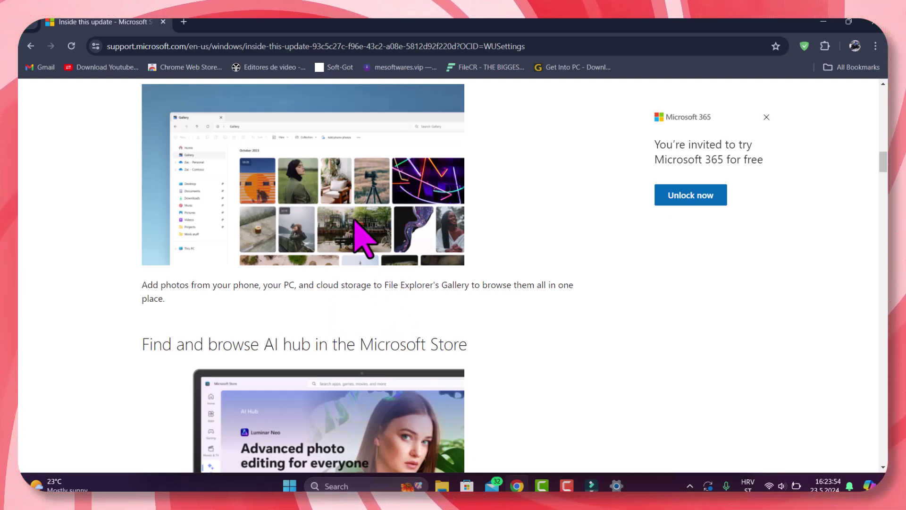
scroll(81, 284, "down", 2)
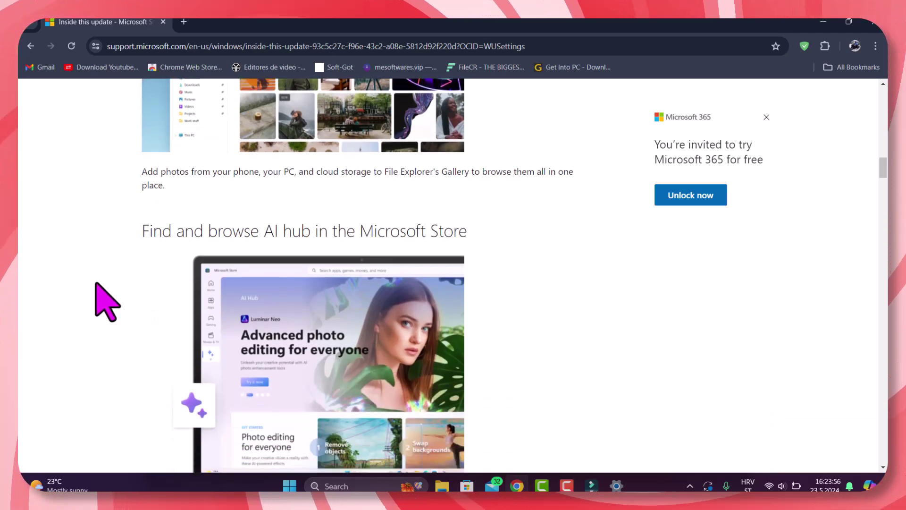
scroll(70, 250, "down", 2)
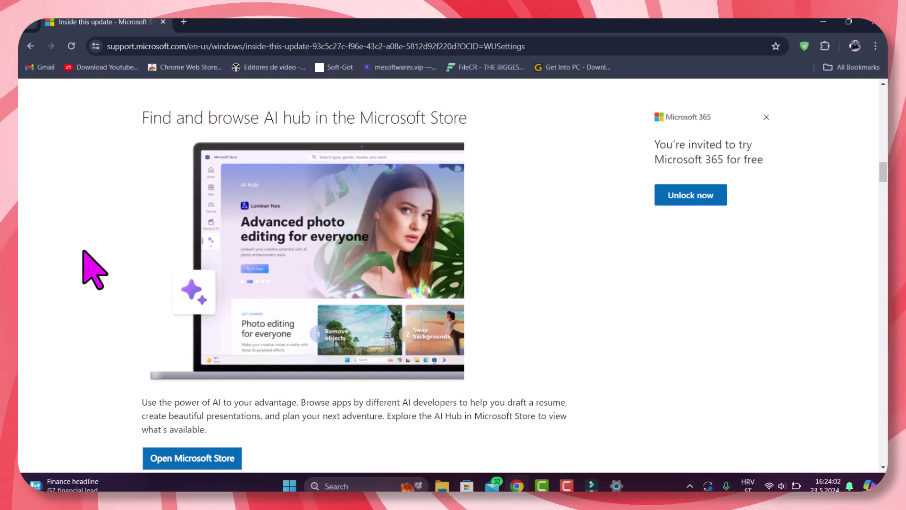
scroll(84, 252, "down", 1)
scroll(94, 269, "down", 2)
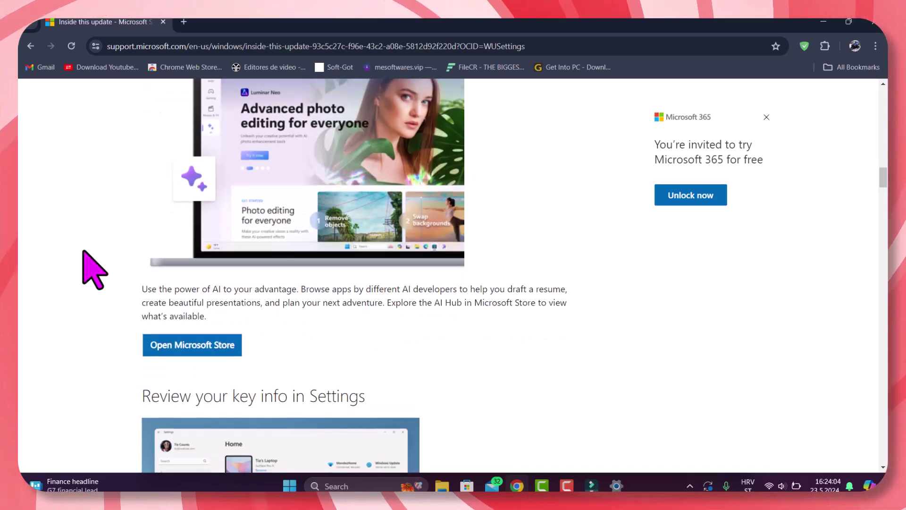
scroll(94, 269, "down", 5)
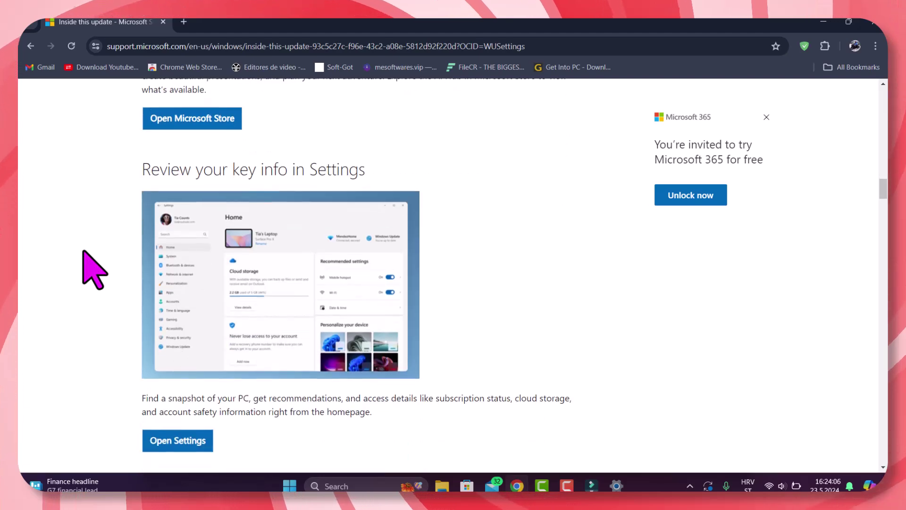
scroll(83, 251, "down", 2)
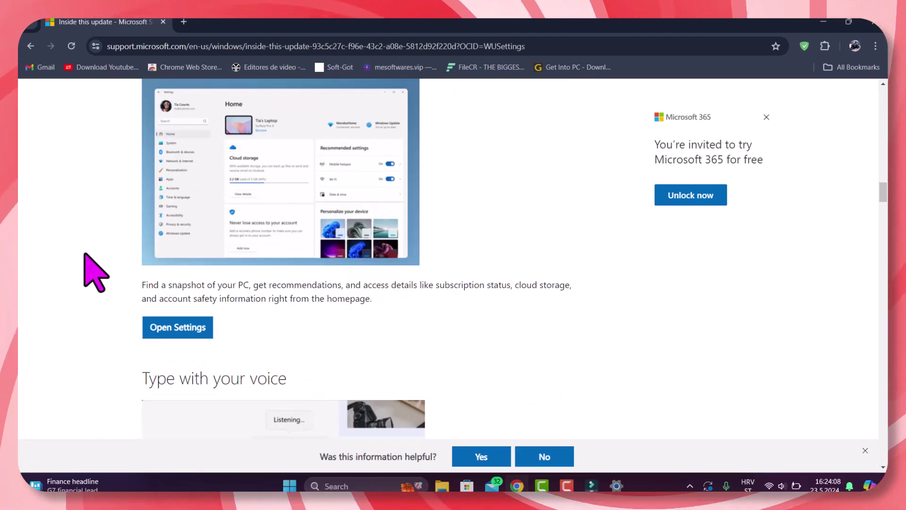
scroll(85, 254, "down", 2)
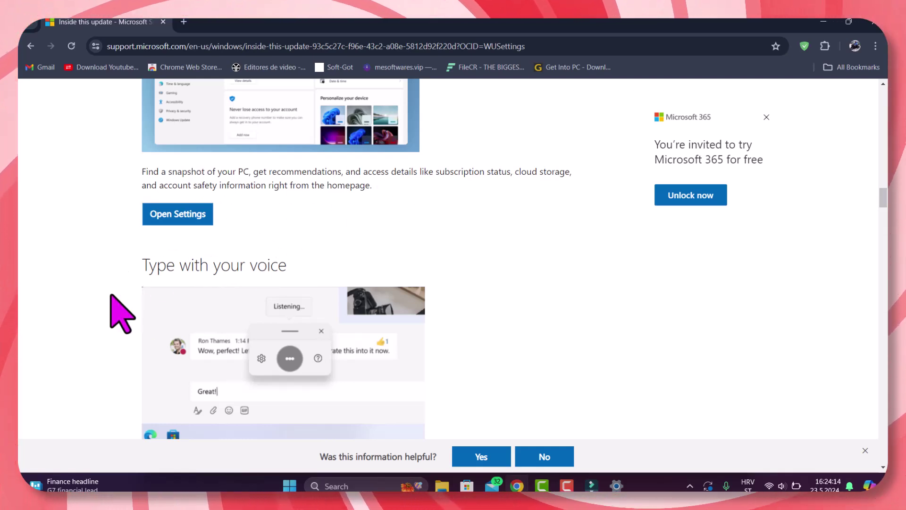
scroll(111, 311, "down", 3)
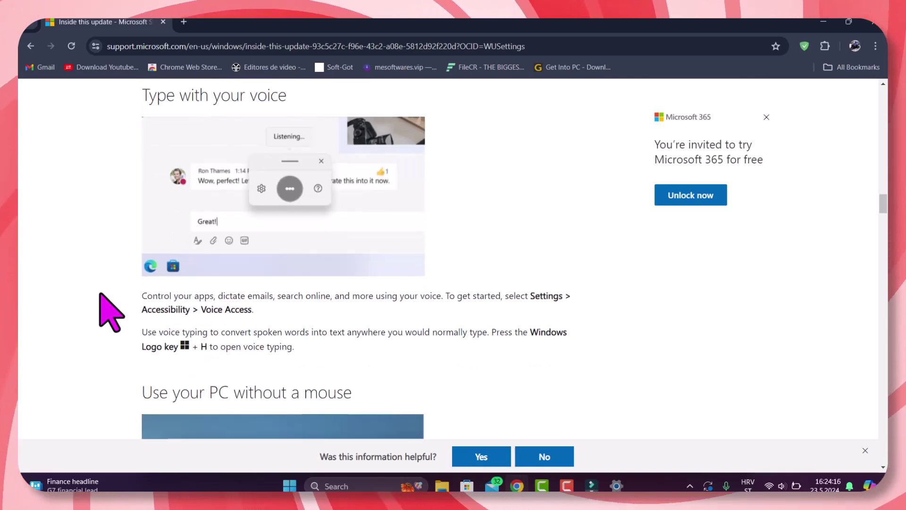
scroll(111, 311, "down", 5)
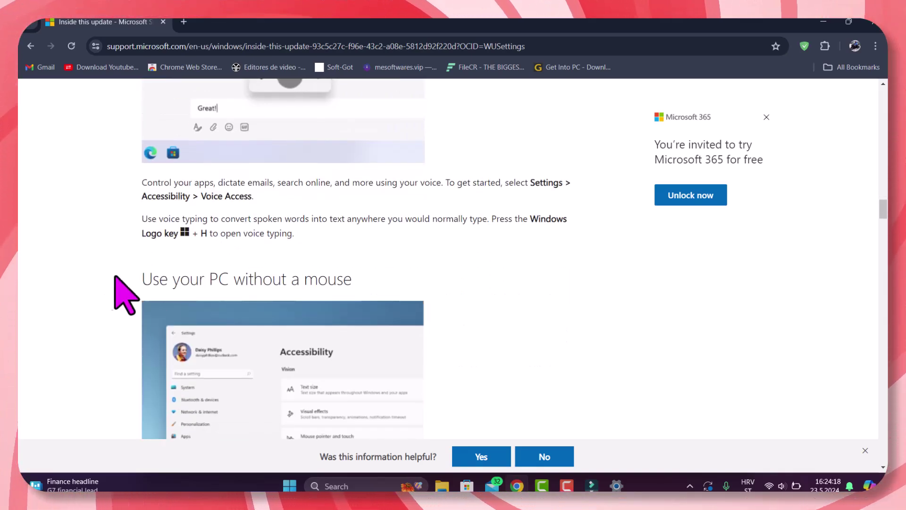
scroll(103, 290, "down", 2)
scroll(101, 295, "down", 3)
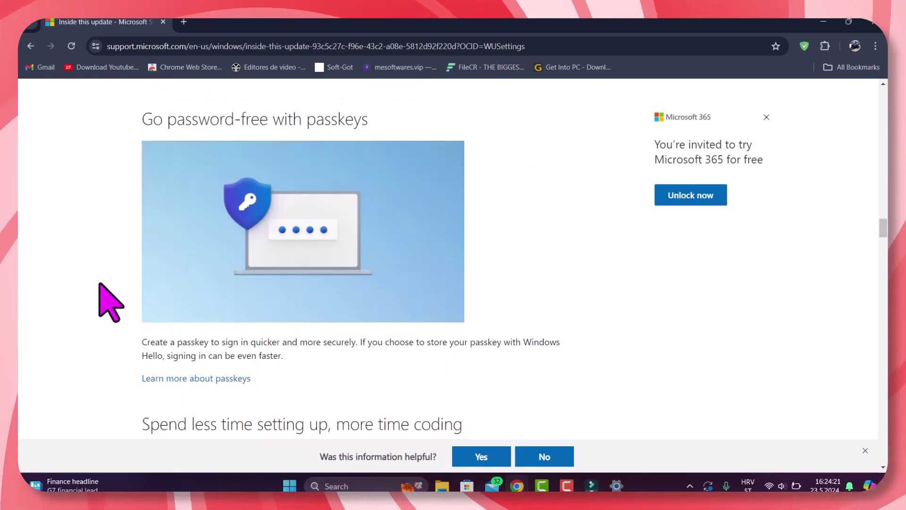
scroll(110, 302, "down", 3)
scroll(109, 302, "down", 3)
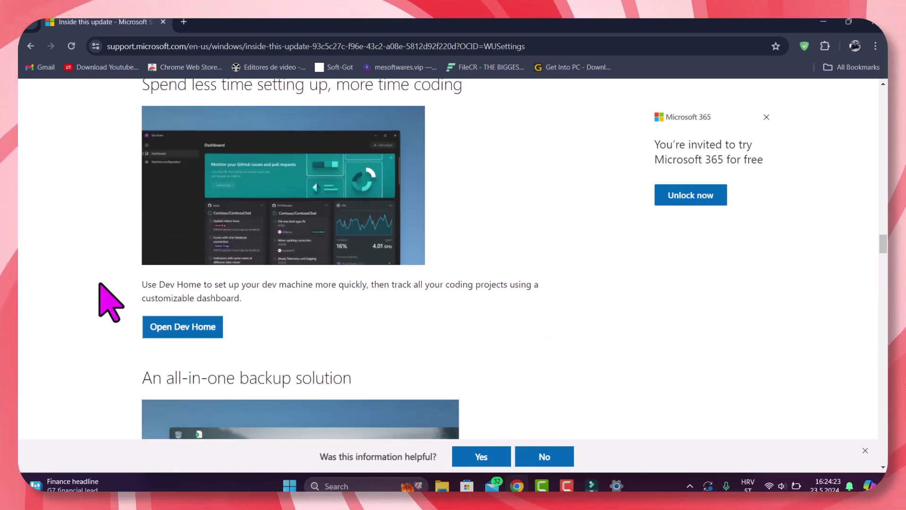
scroll(101, 299, "up", 2)
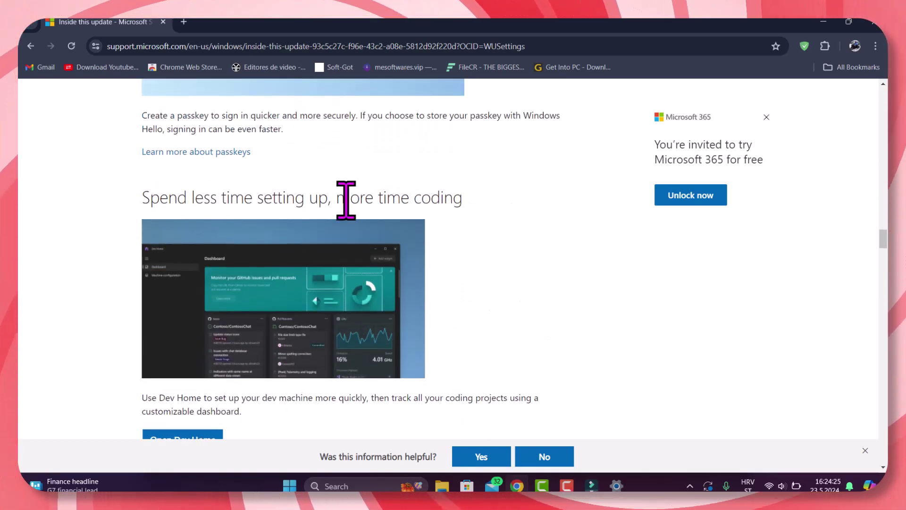
scroll(87, 282, "down", 3)
scroll(86, 281, "down", 3)
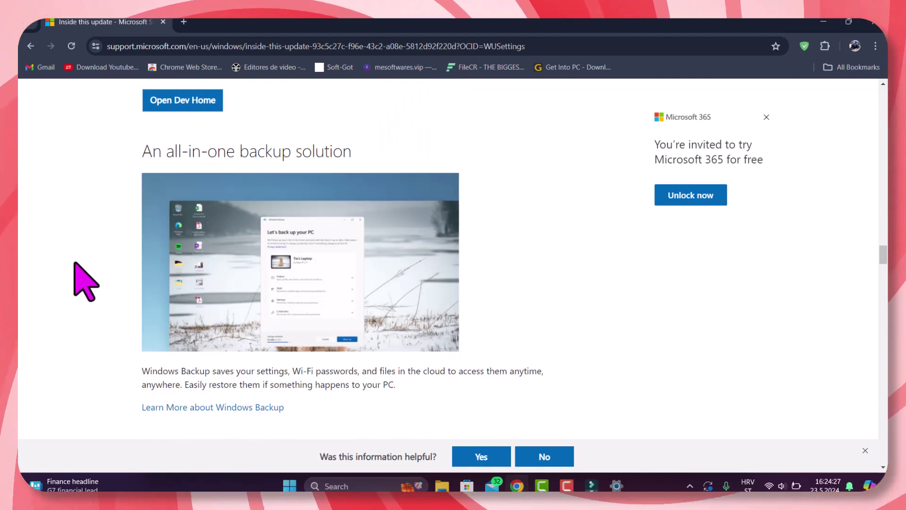
scroll(78, 282, "down", 2)
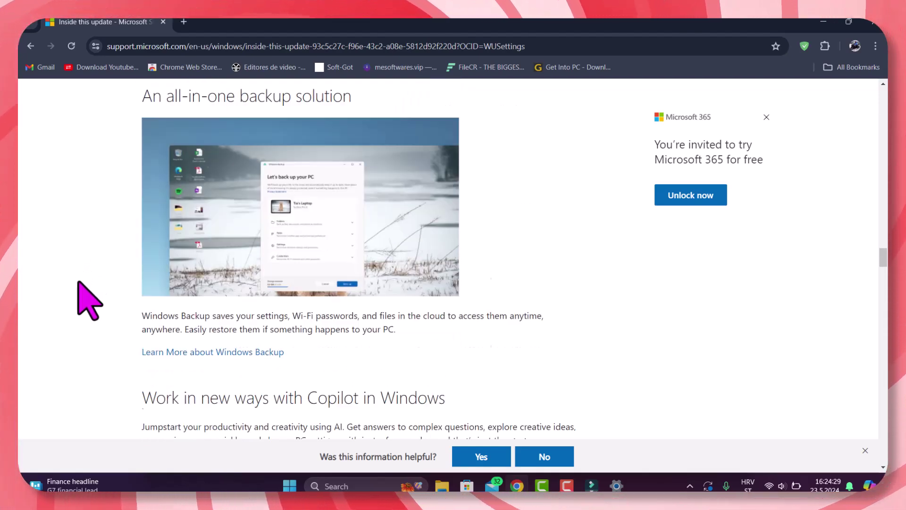
scroll(78, 282, "down", 3)
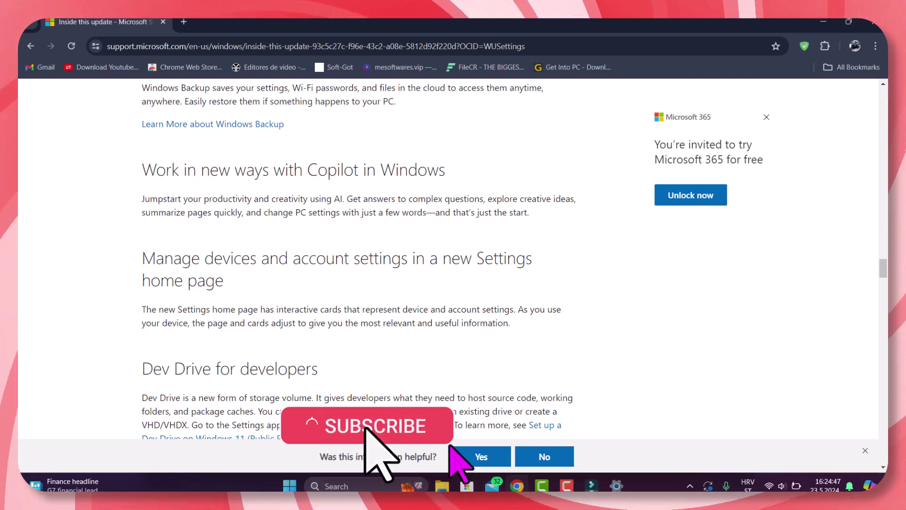
scroll(45, 265, "down", 1)
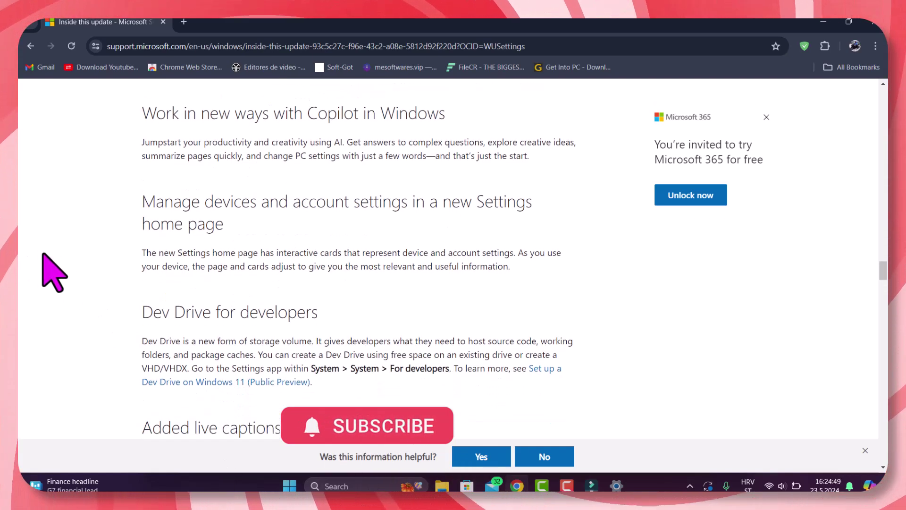
scroll(66, 261, "down", 2)
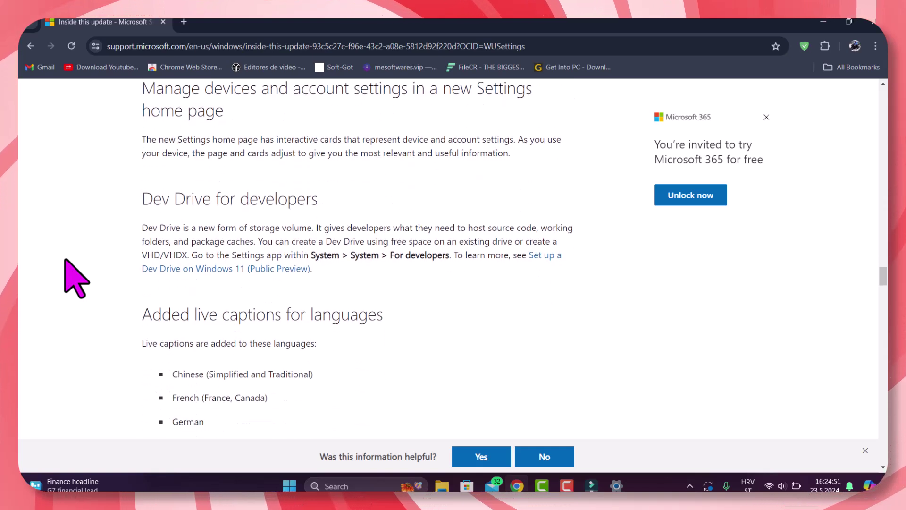
scroll(76, 279, "down", 1)
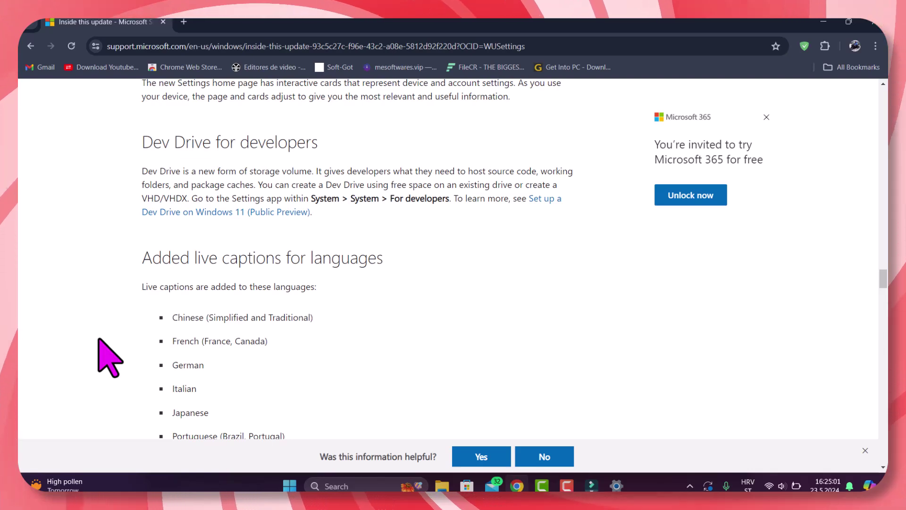
scroll(99, 339, "up", 12)
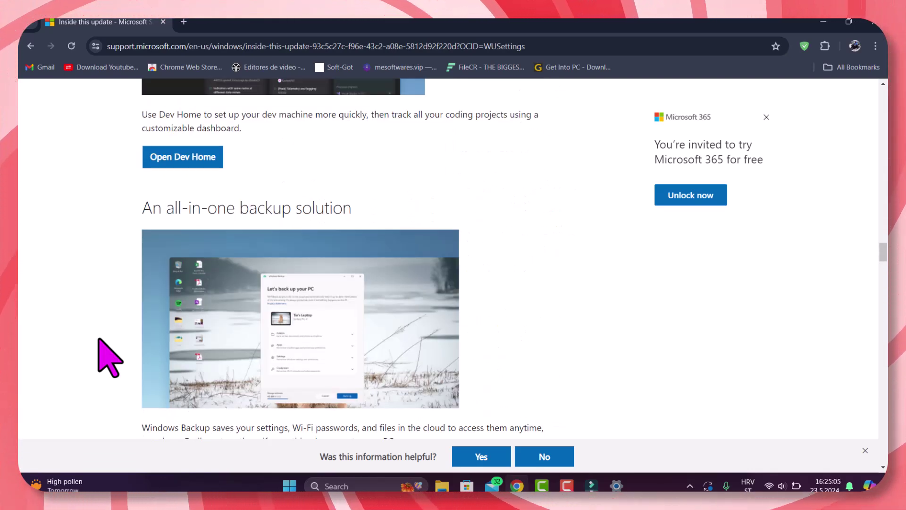
Bring Windows Update to the front and select the 'Downloading' status of Windows 11, version 24H2.
left_click(616, 486)
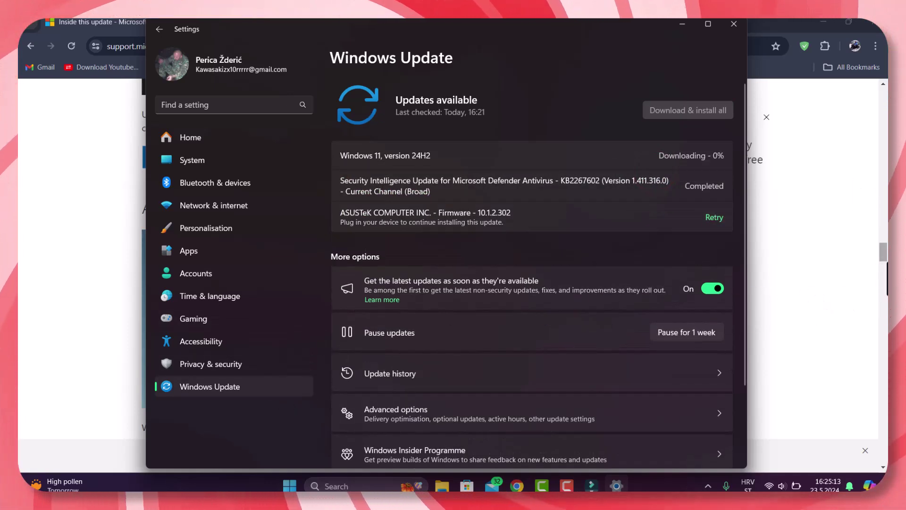
left_click_drag(700, 155, 542, 158)
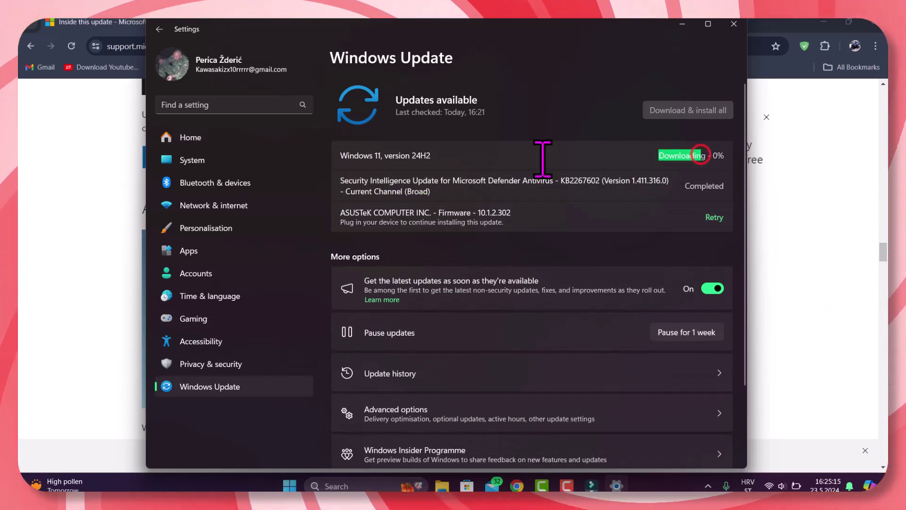